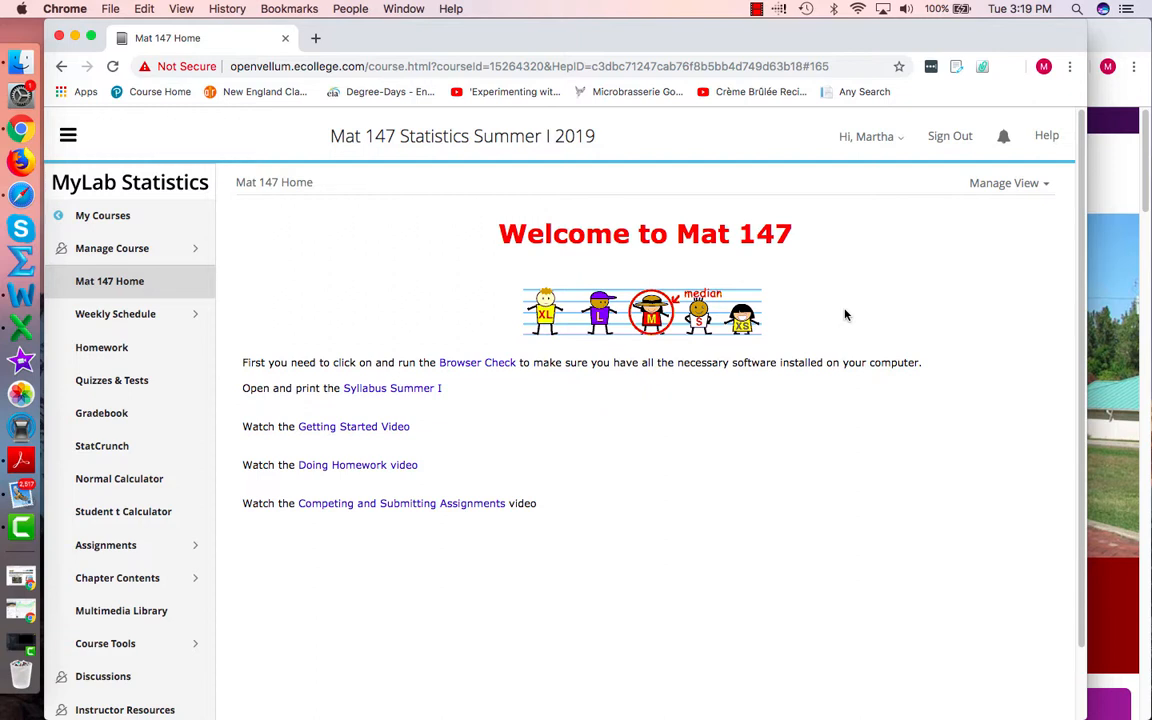
- Open the StatCrunch page from the Mat 147 course and launch StatCrunch for Intro Stats
click(110, 453)
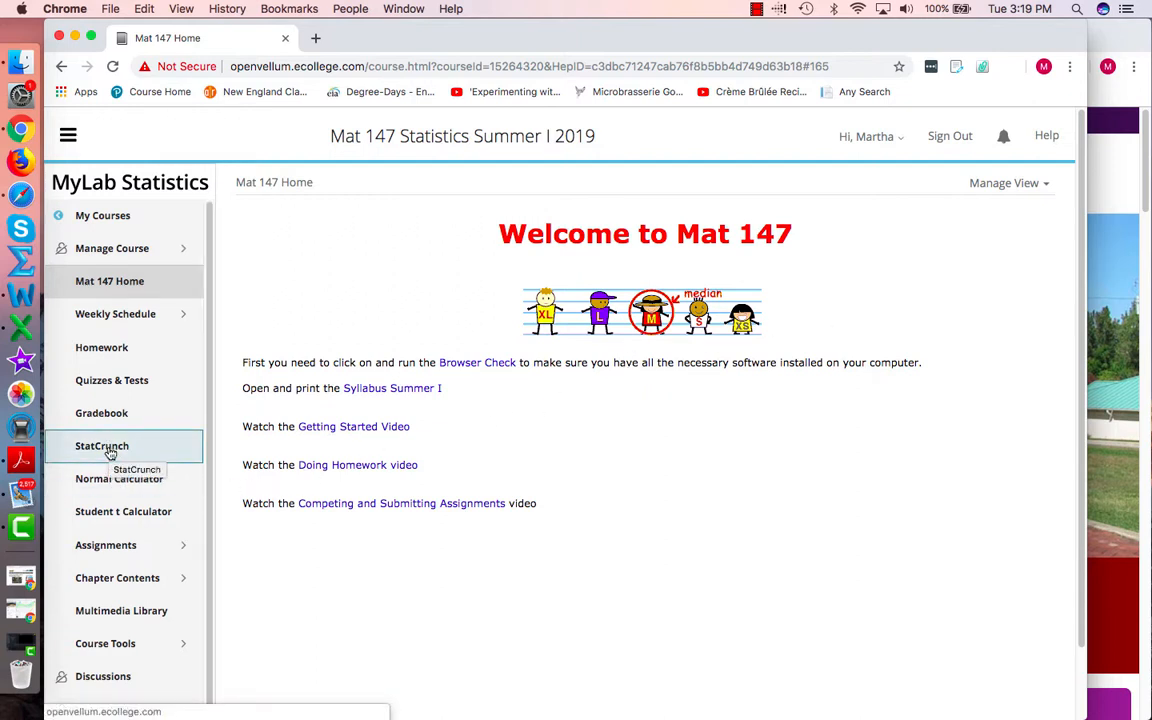
click(110, 453)
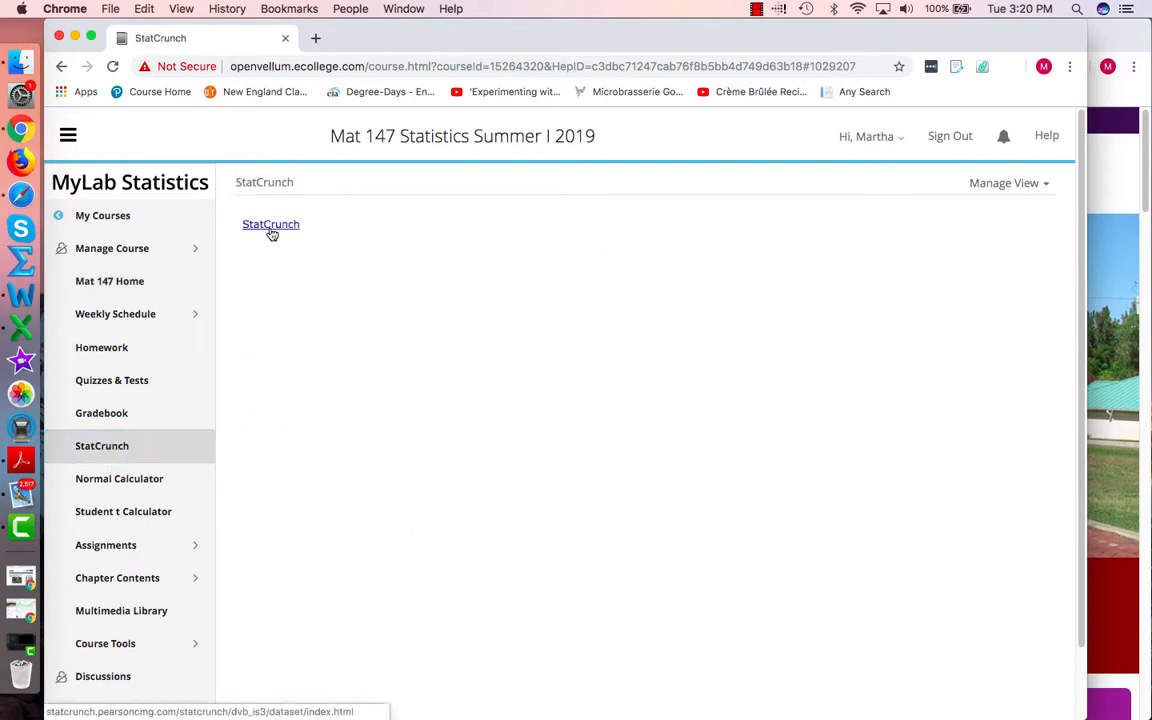
click(270, 225)
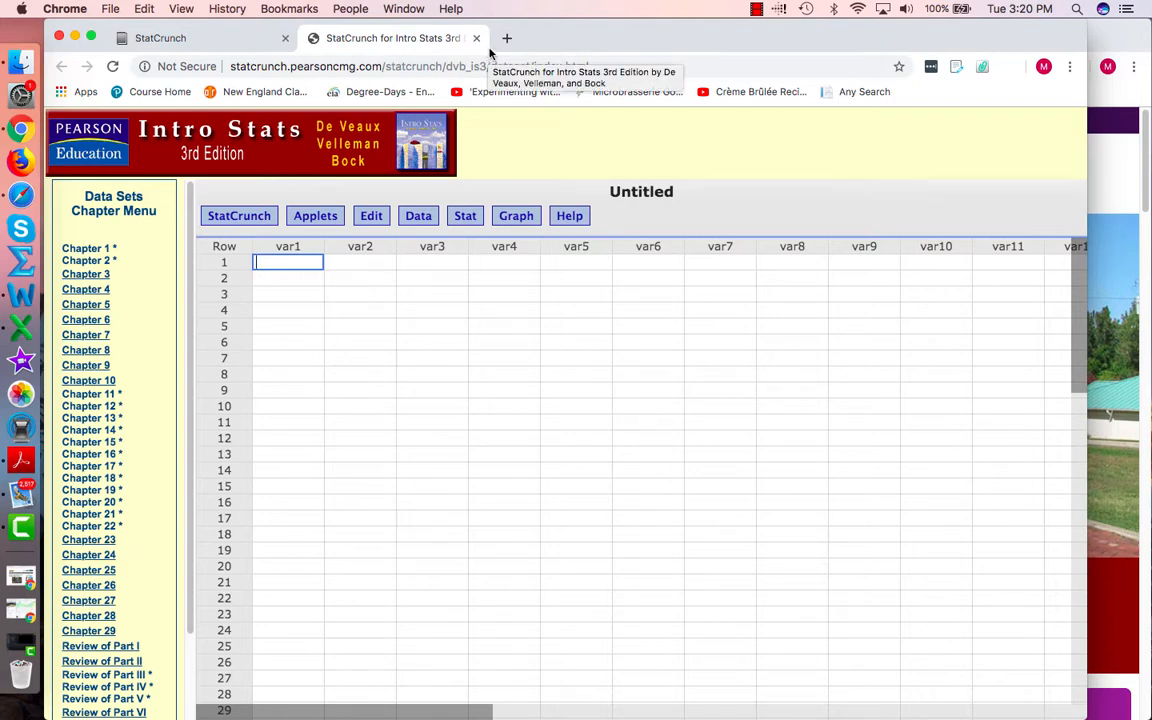
- Return to the course site and open Question 7 of Homework 5
click(190, 38)
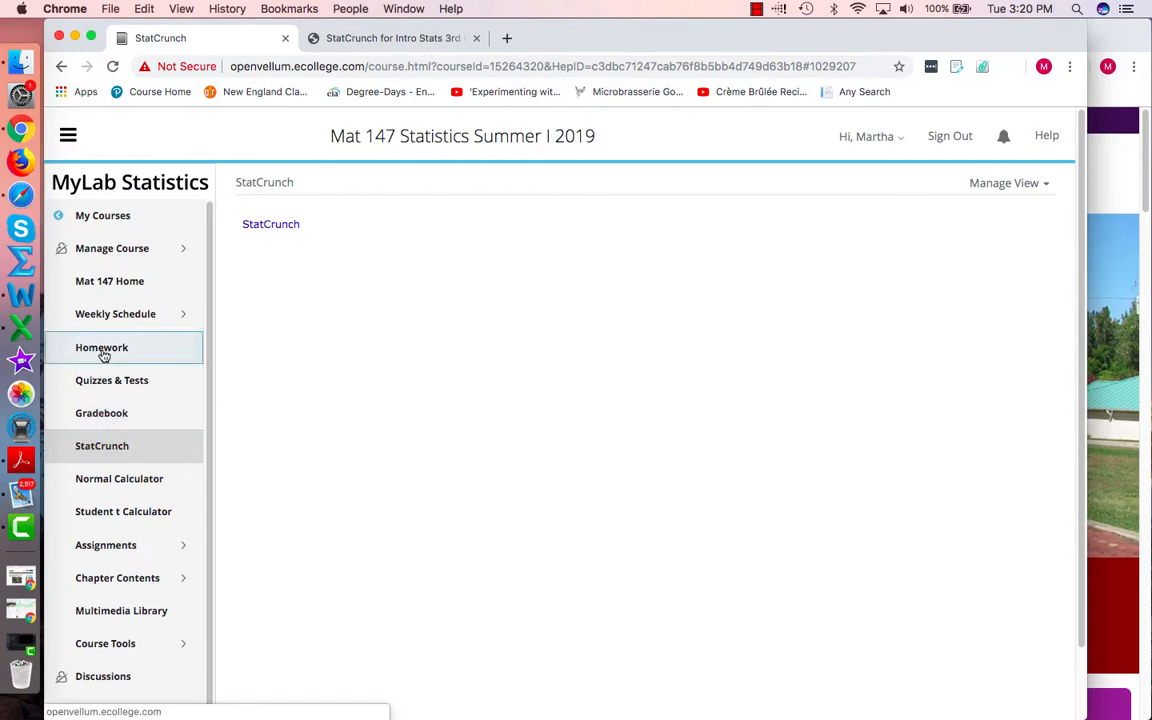
click(103, 356)
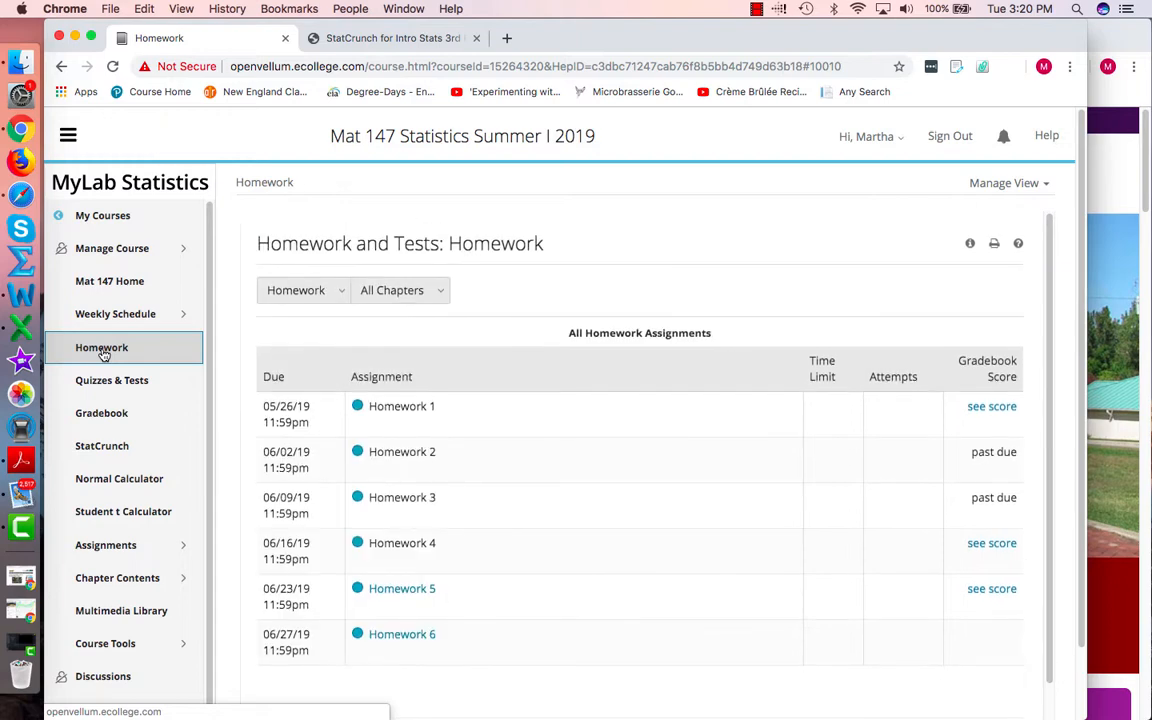
click(398, 593)
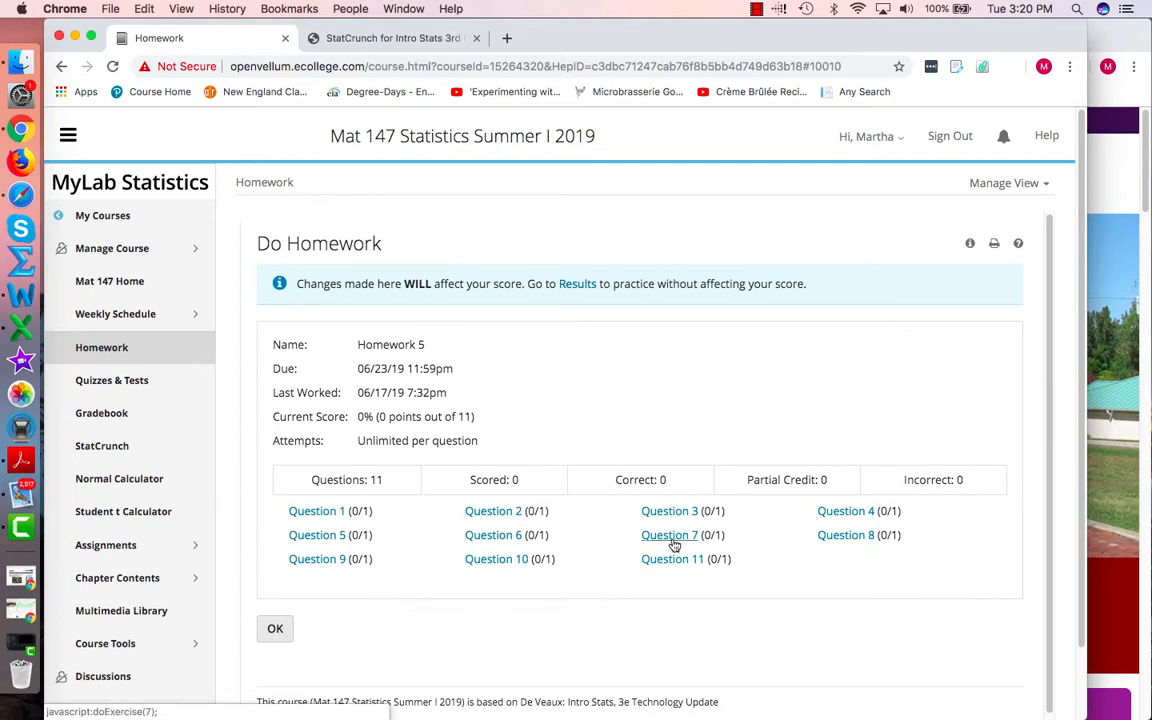
click(672, 540)
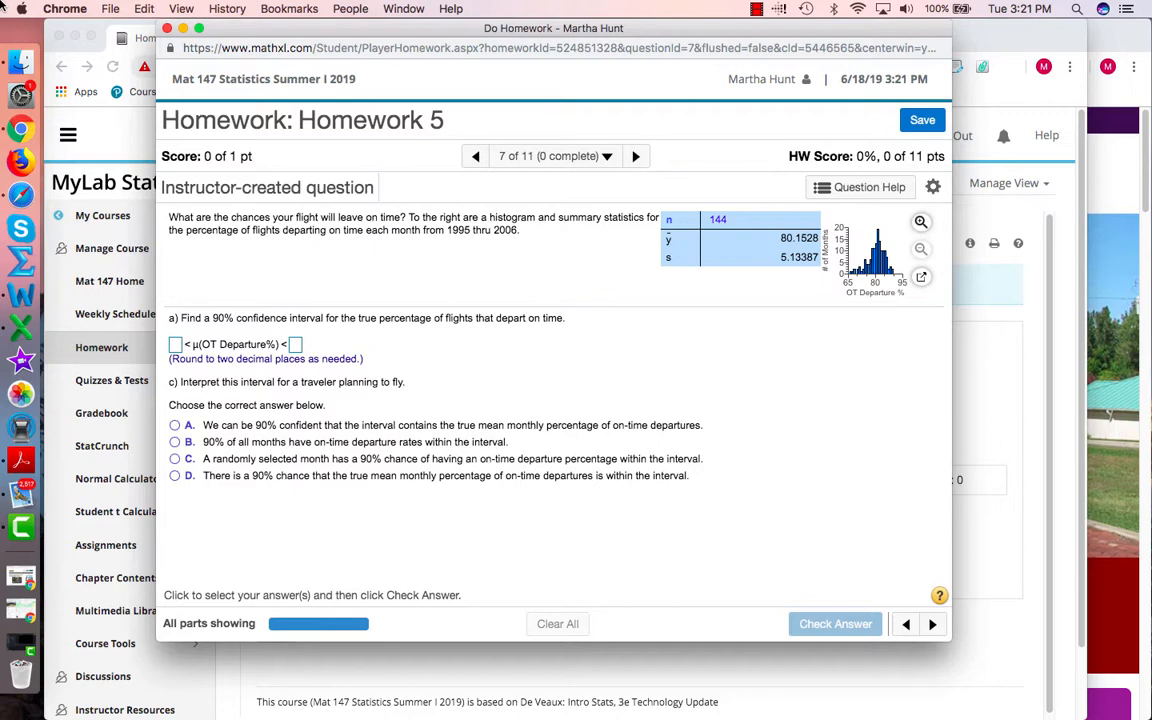
- Minimize the question window, switch to StatCrunch, and open the one-sample T procedure with summary statistics
click(183, 29)
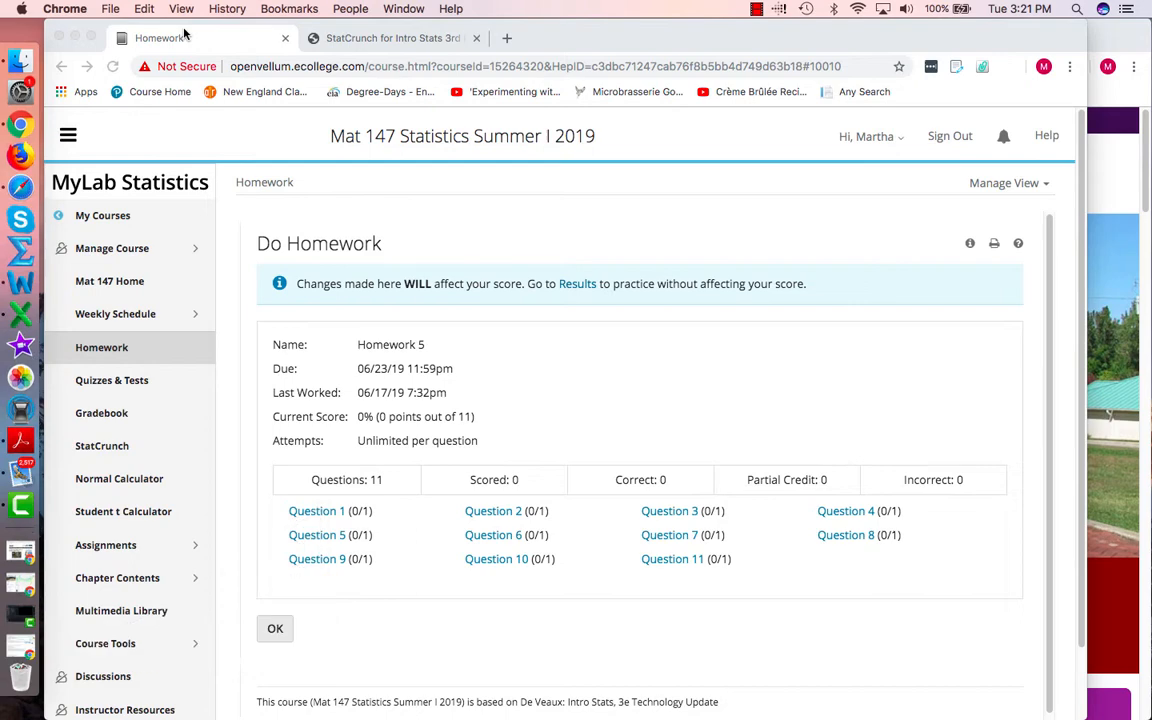
click(391, 40)
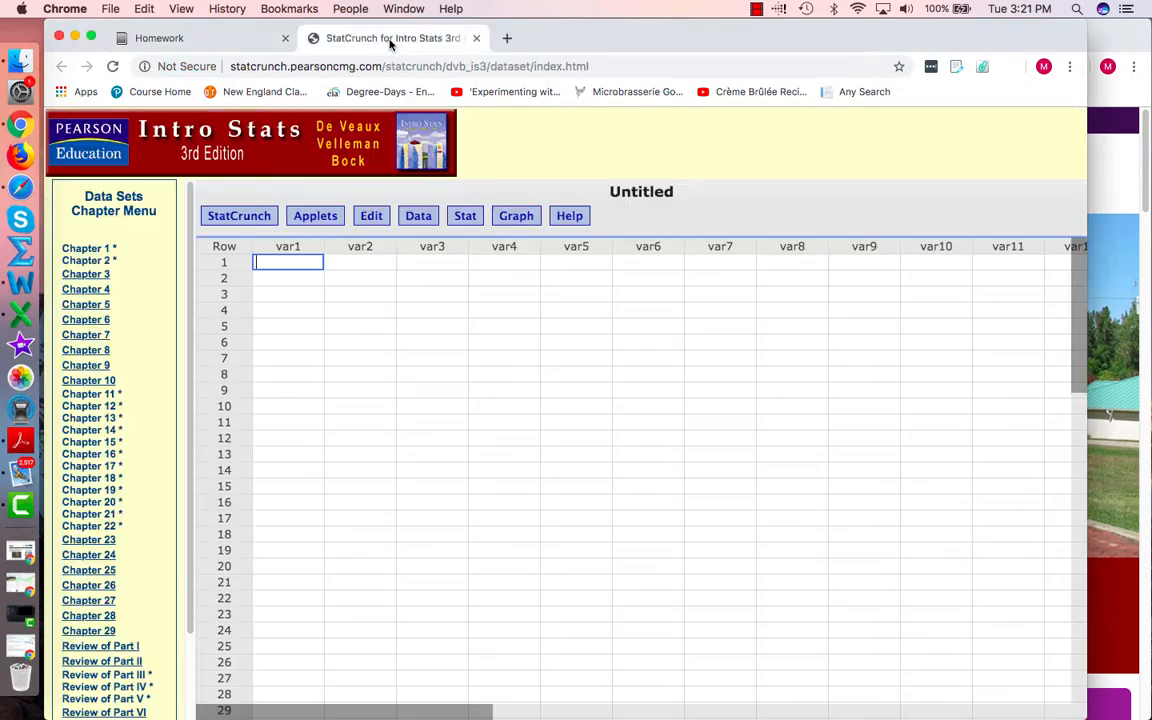
click(466, 222)
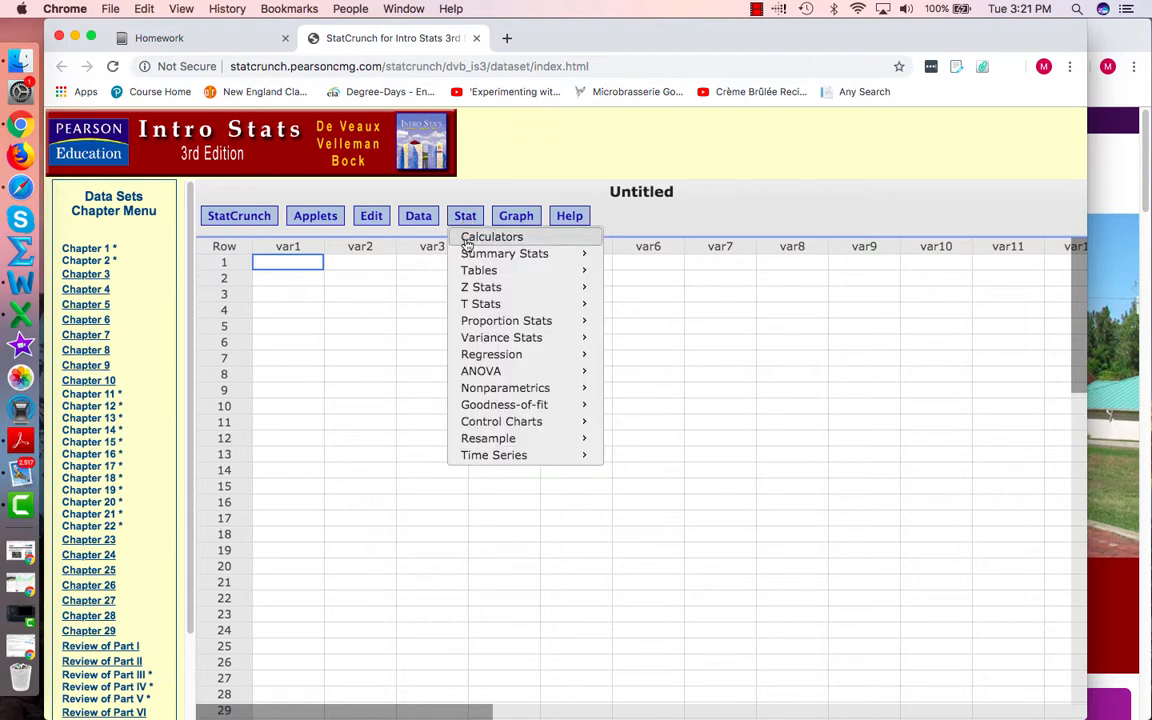
mouse_move(480, 308)
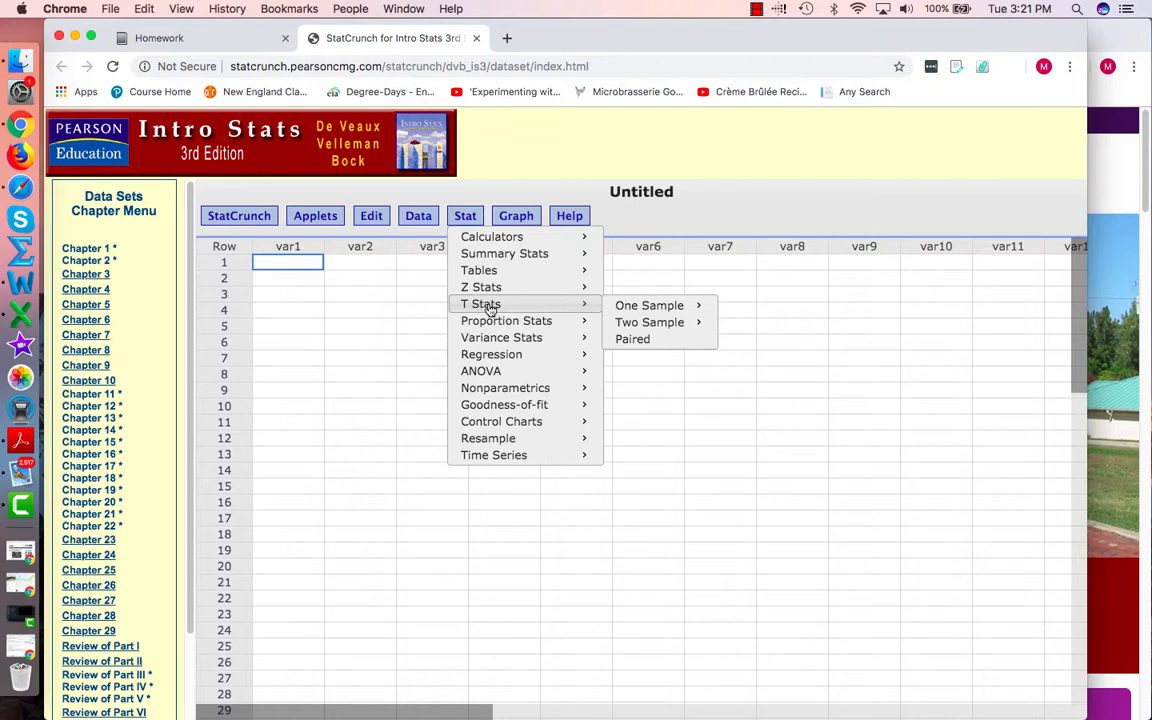
mouse_move(640, 314)
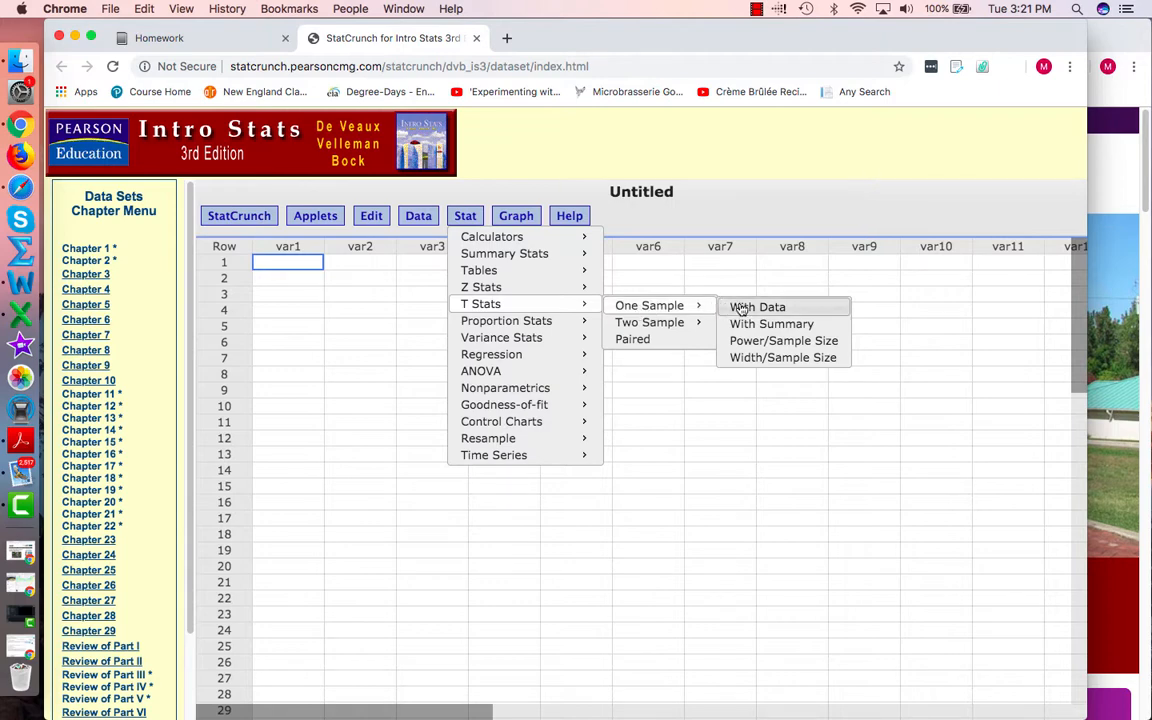
click(766, 325)
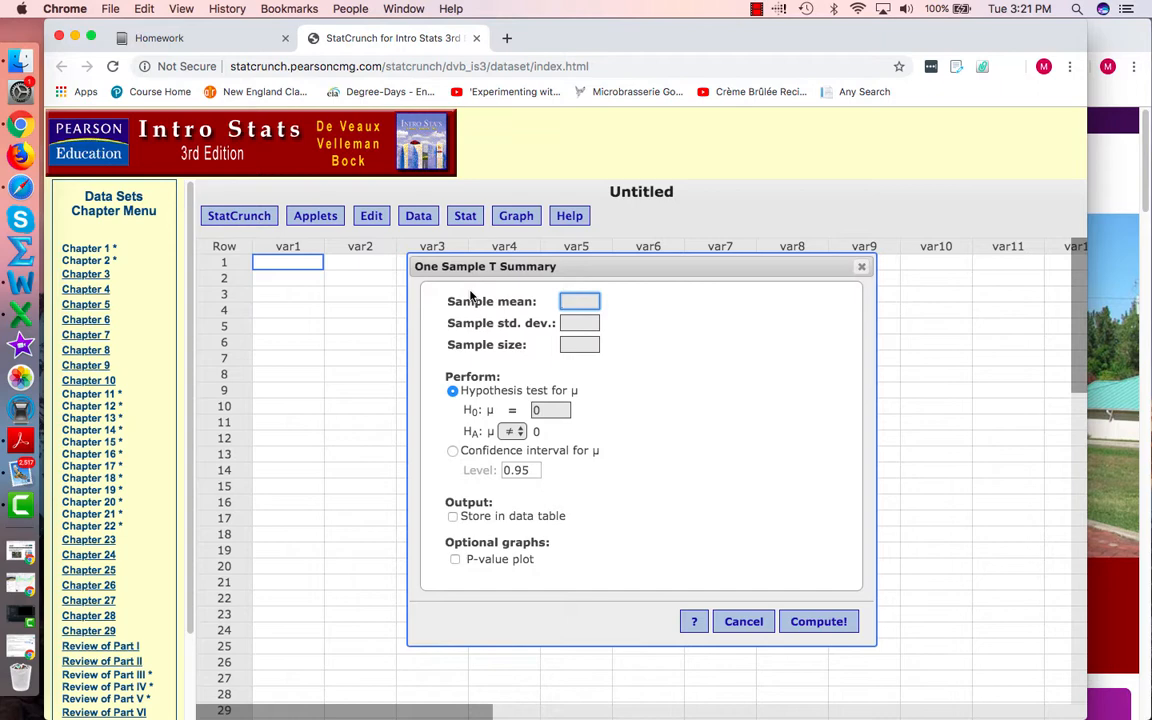
- Set the sample mean to 80.1528, the sample standard deviation to 5.13387 and the sample size to 144
text(80.1526)
key(BackSpace)
text(8)
click(583, 322)
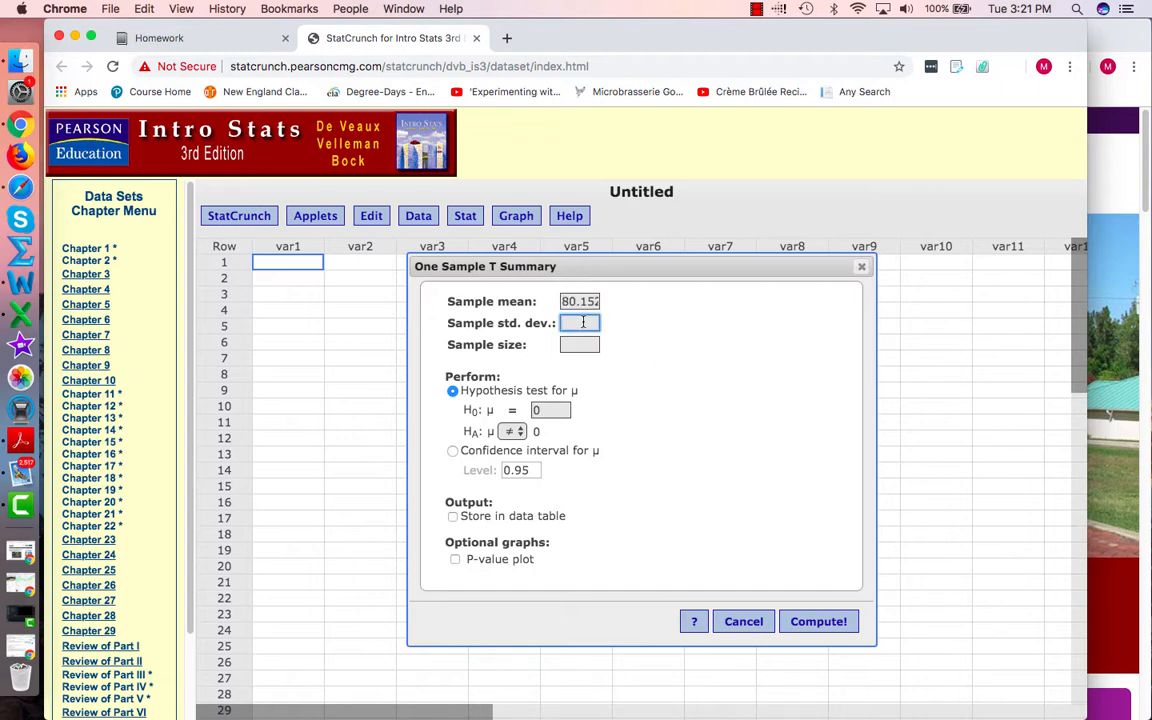
text(5.13387)
click(580, 347)
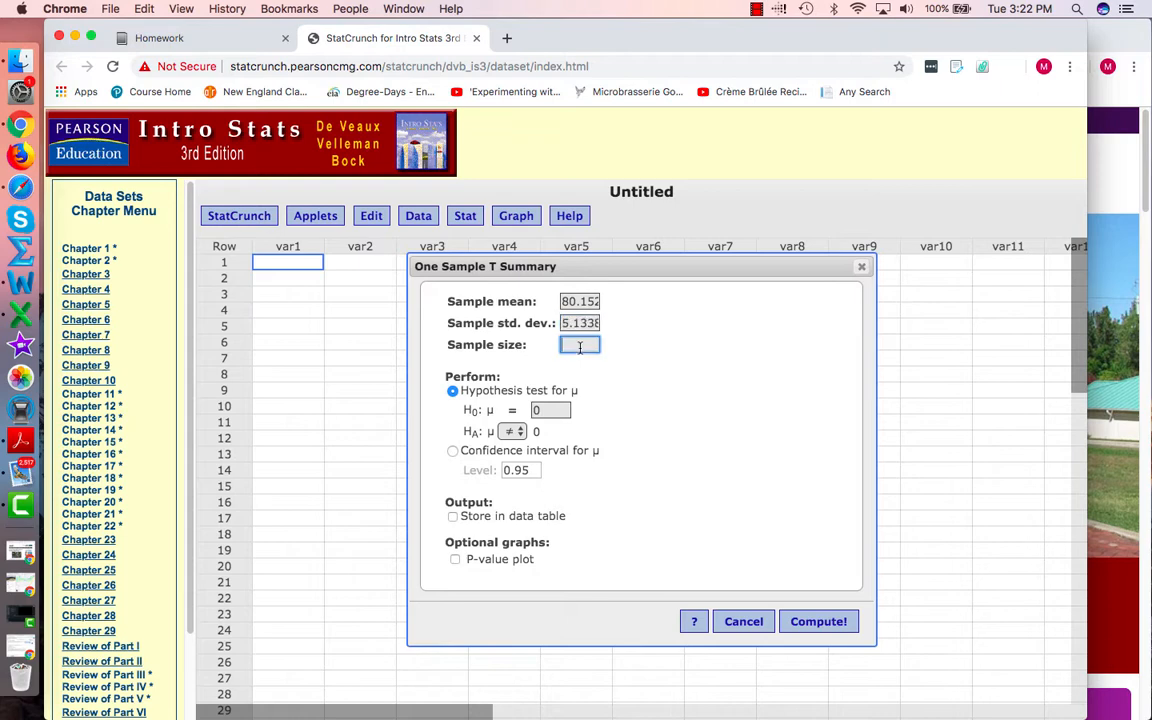
text(144)
- Choose a confidence interval for μ at level 0.90 and compute it
click(452, 451)
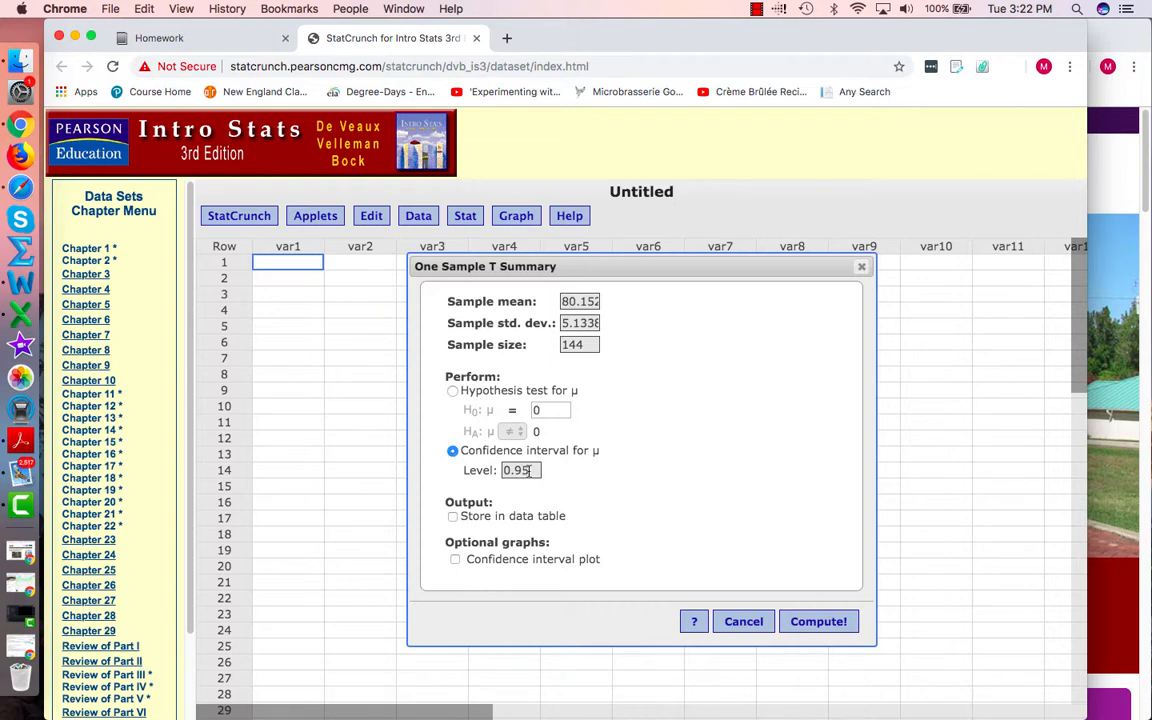
click(529, 470)
key(BackSpace)
text(0)
click(818, 622)
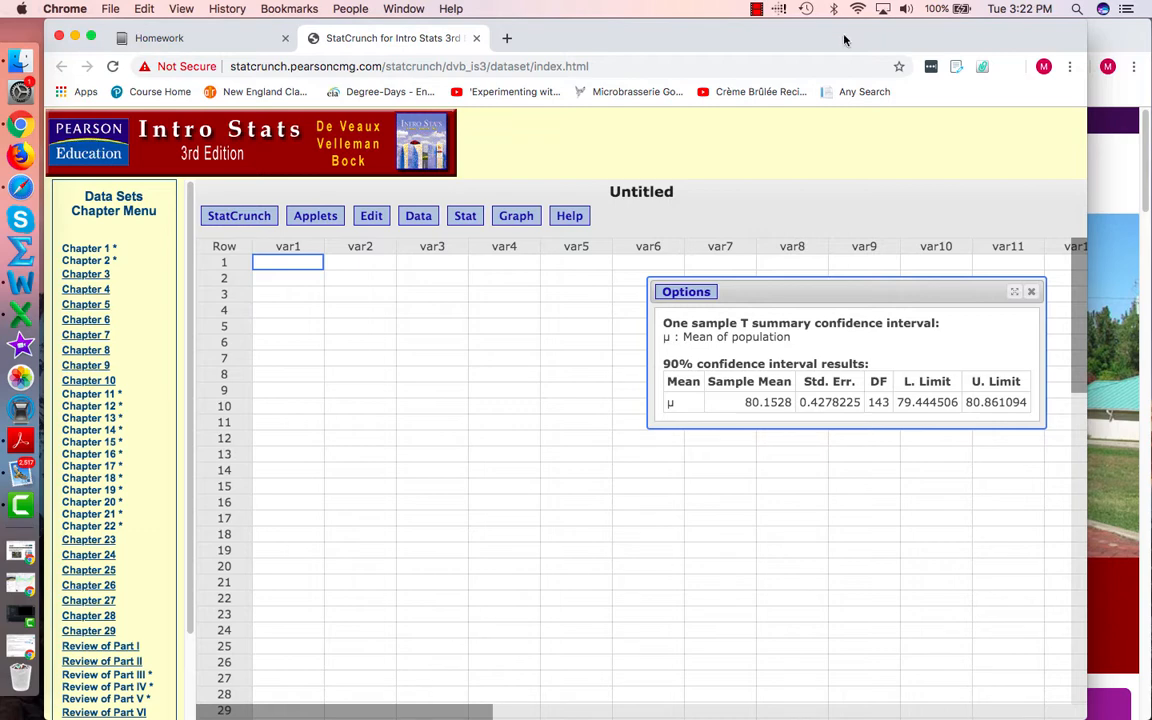
- Return to Question 7 in Homework 5 and enter 79.44 and 80.86 as the confidence interval limits in part a
click(198, 48)
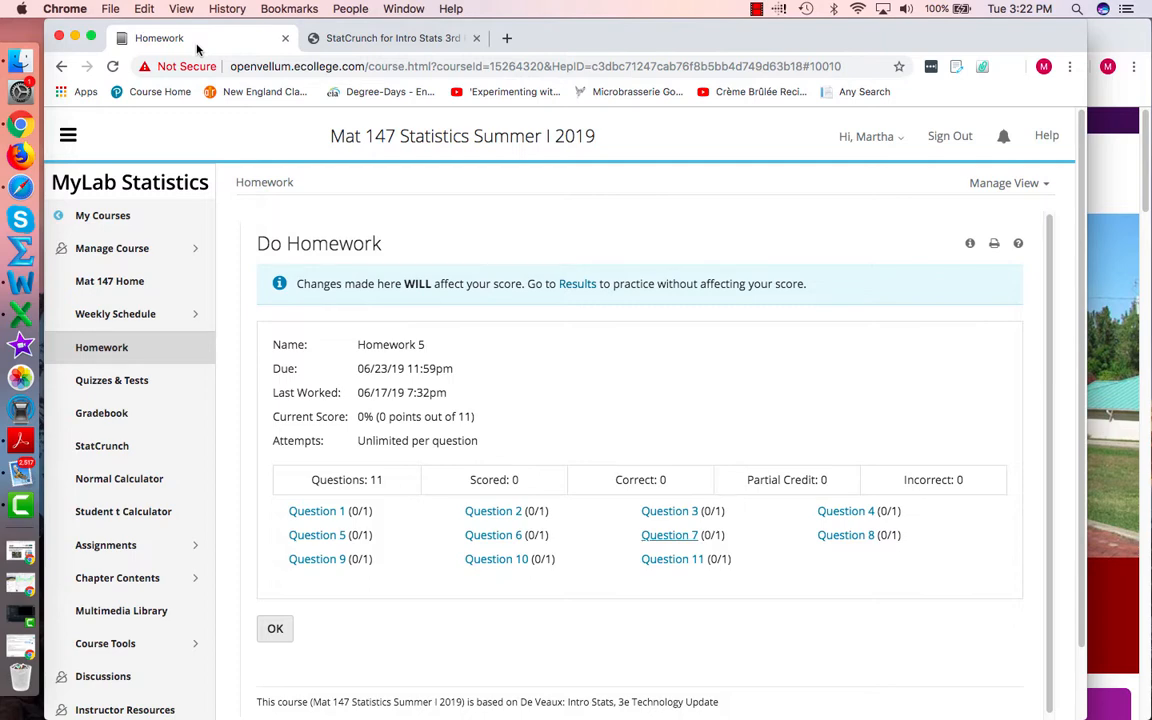
click(671, 538)
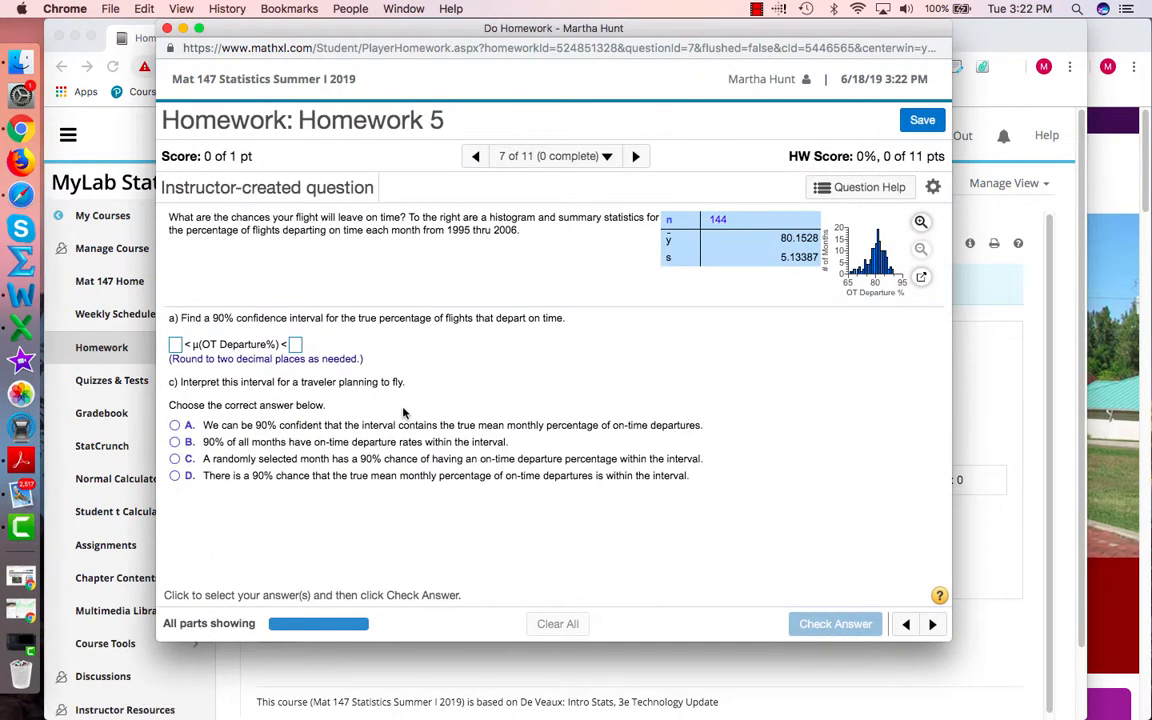
click(174, 343)
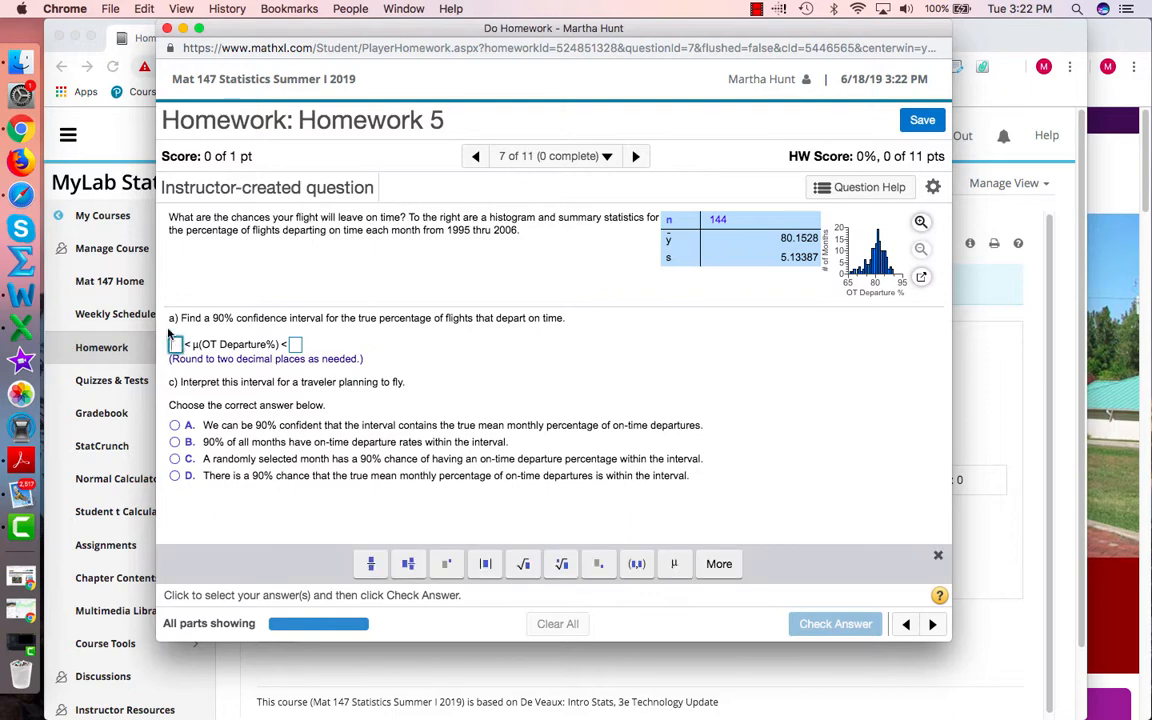
text(79.)
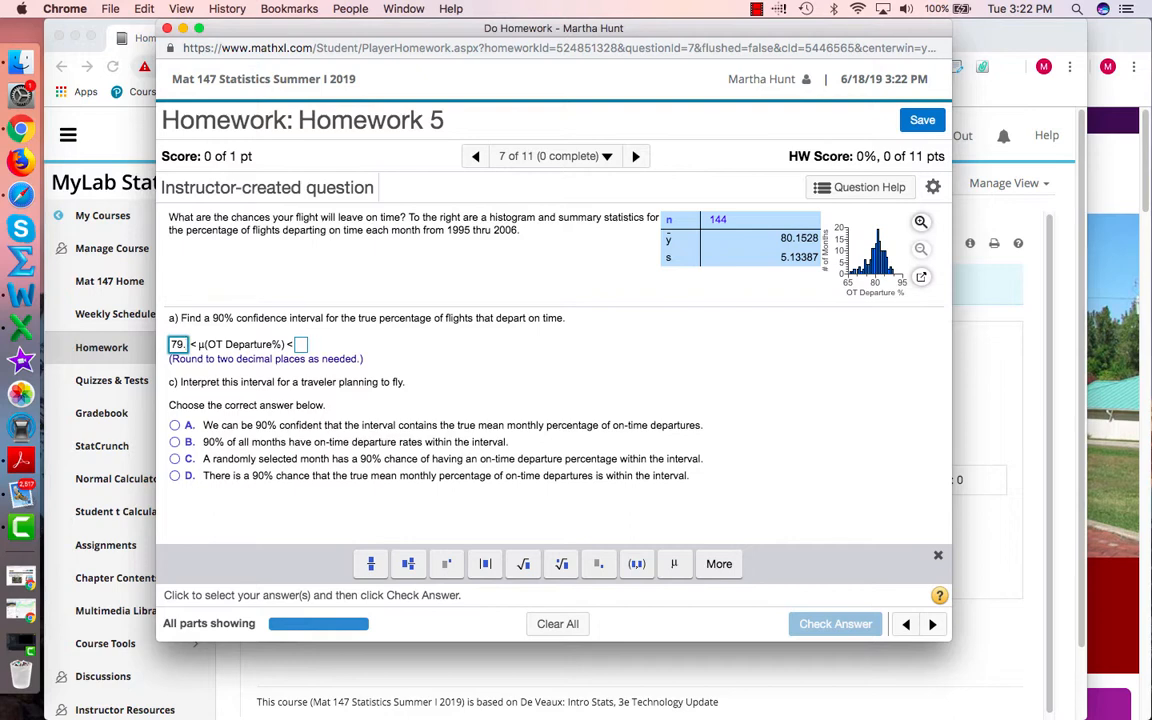
text(44)
click(313, 345)
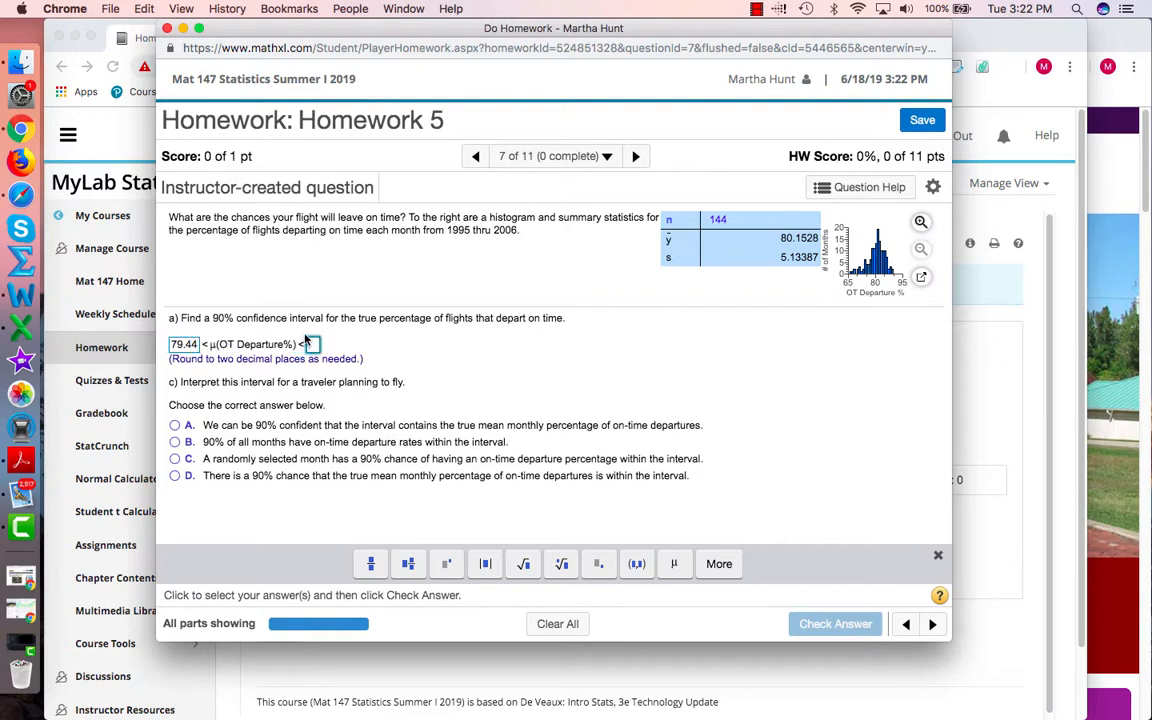
text(80.86)
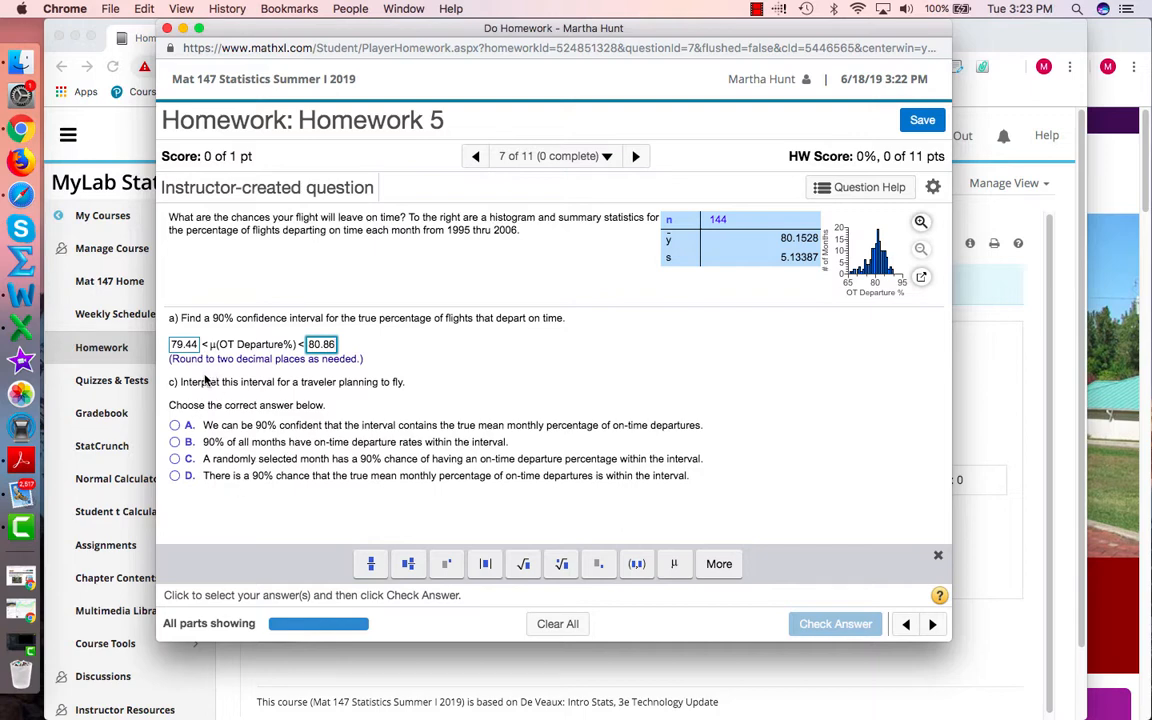
- Answer part c with choice A, check the answers, and dismiss the feedback message
click(174, 426)
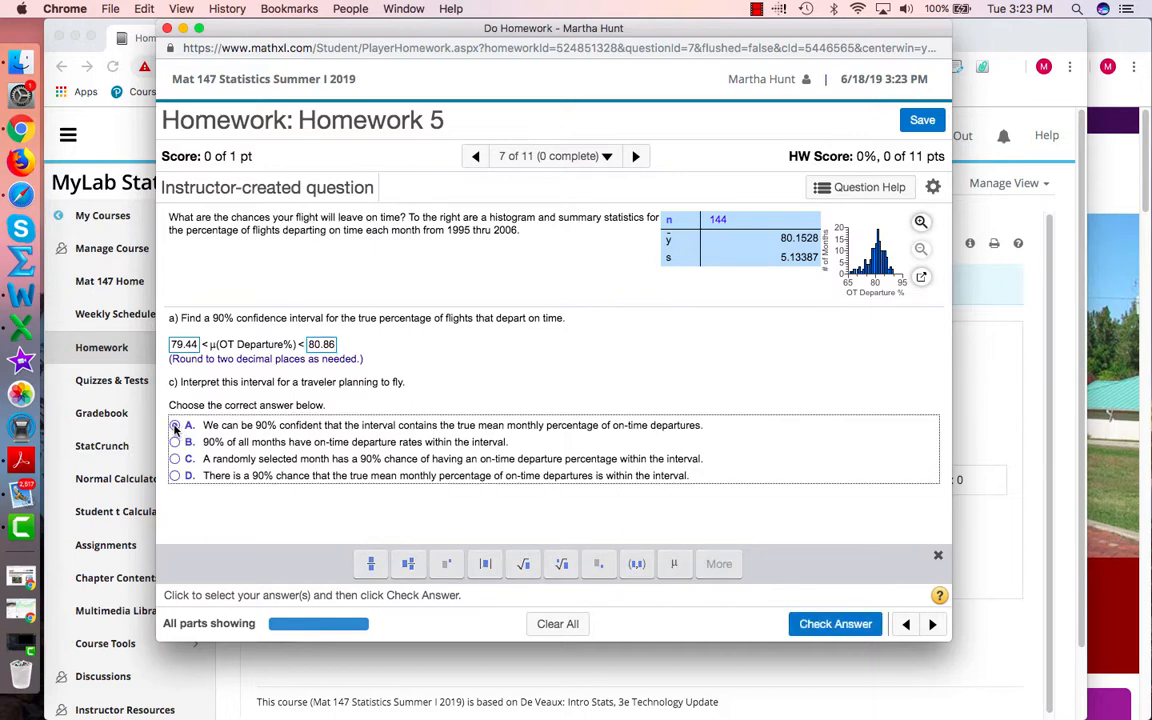
click(842, 632)
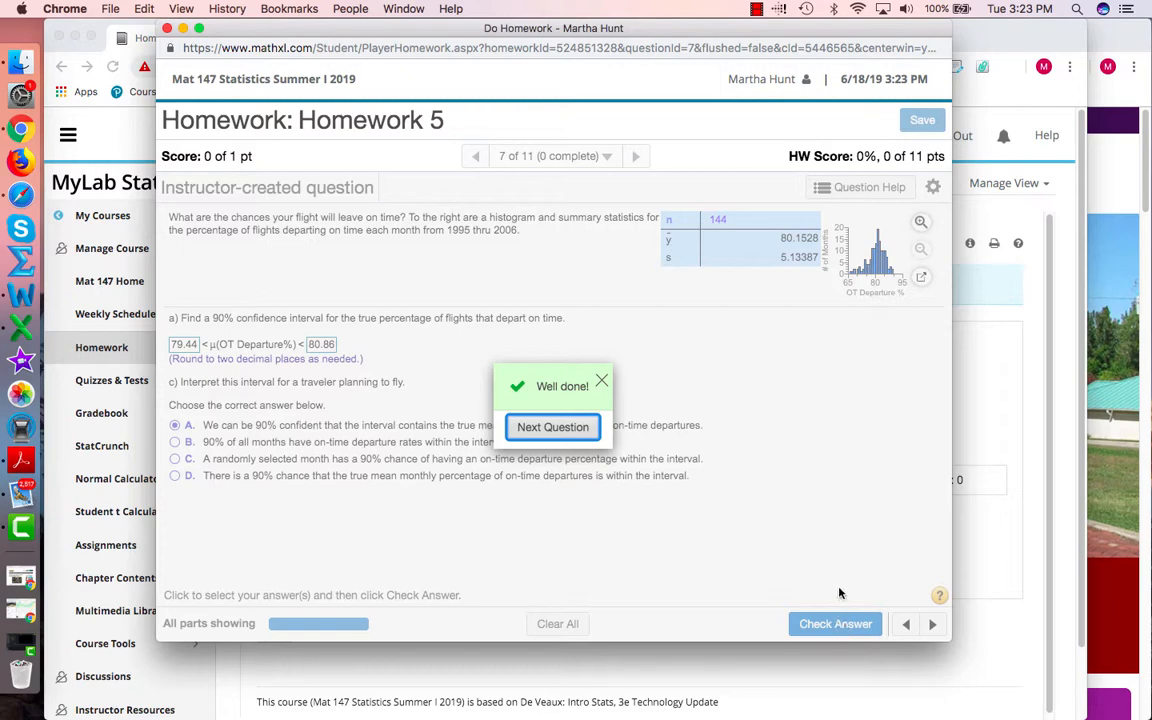
click(604, 386)
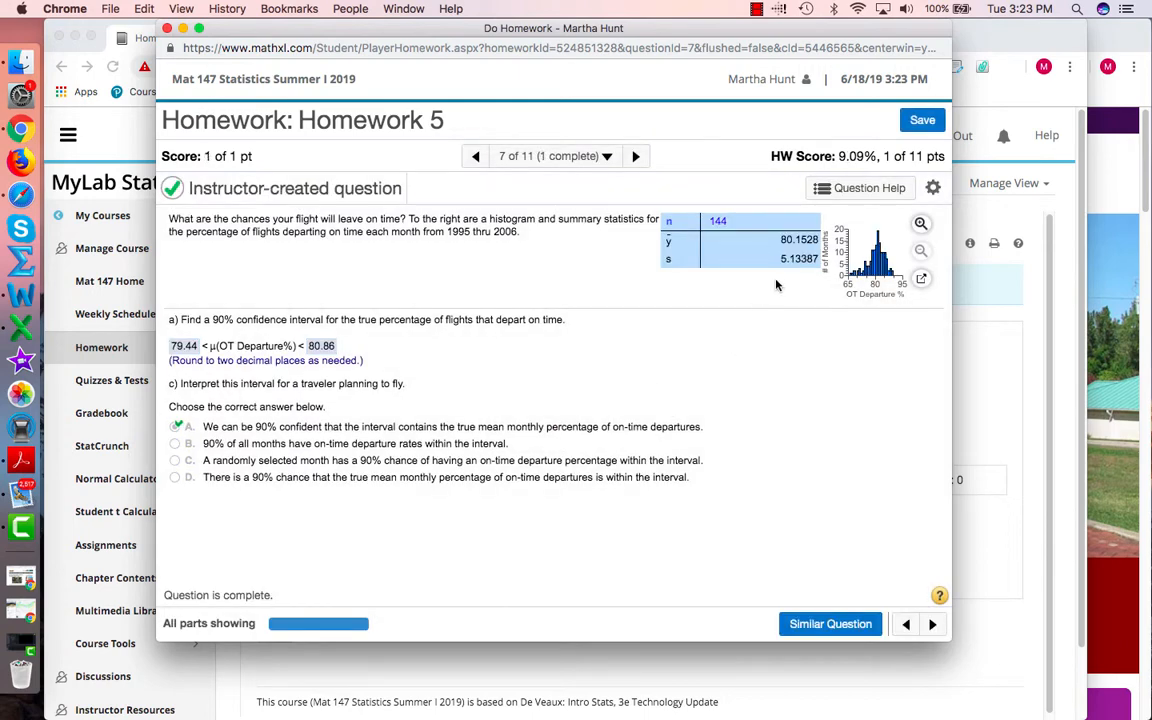
- Go to Question 8 about the potato chip bag weights and close its instructor tip
click(476, 158)
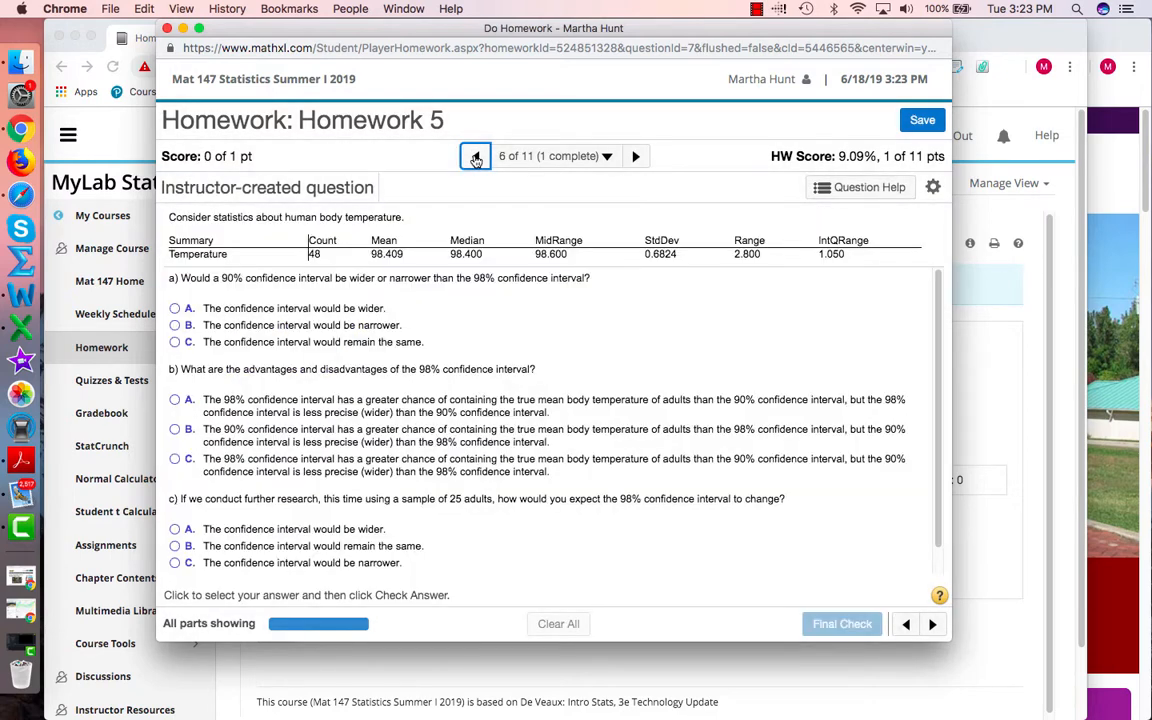
click(476, 158)
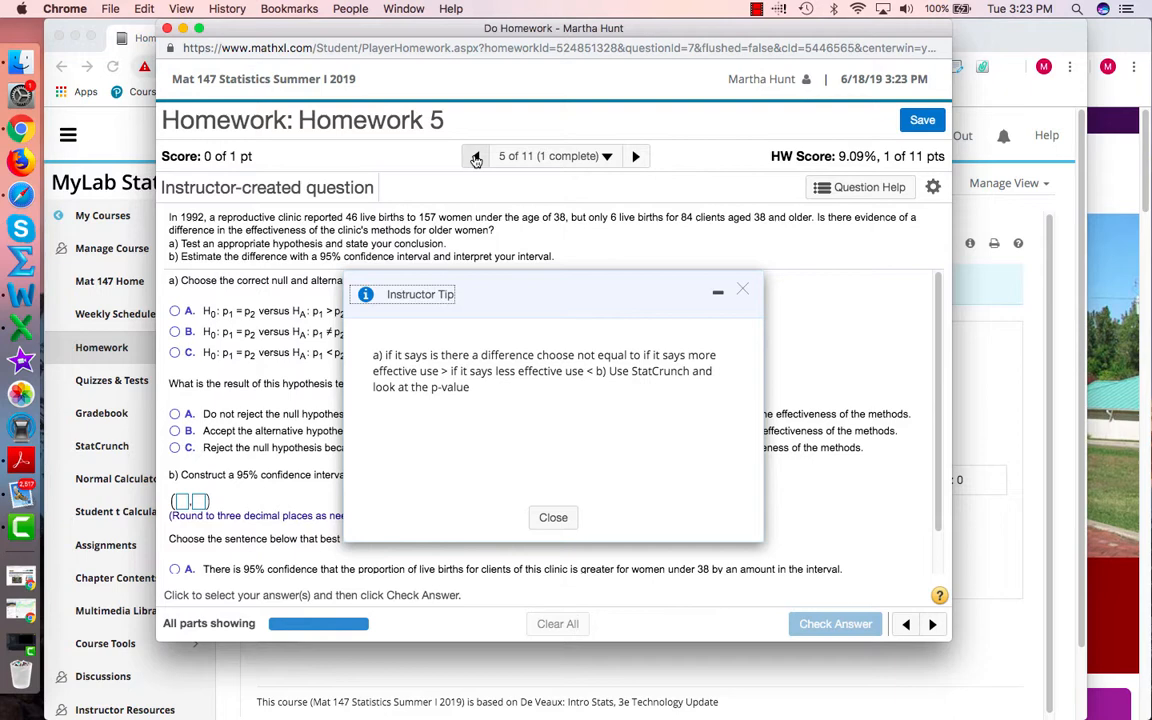
click(636, 157)
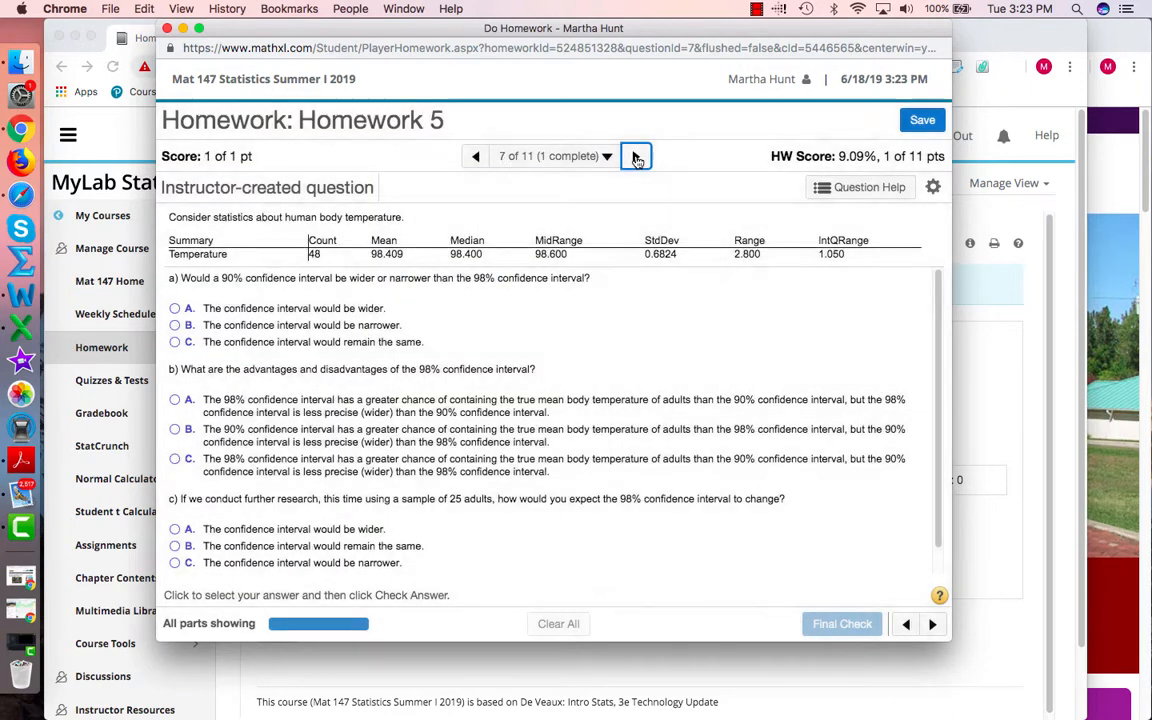
click(636, 157)
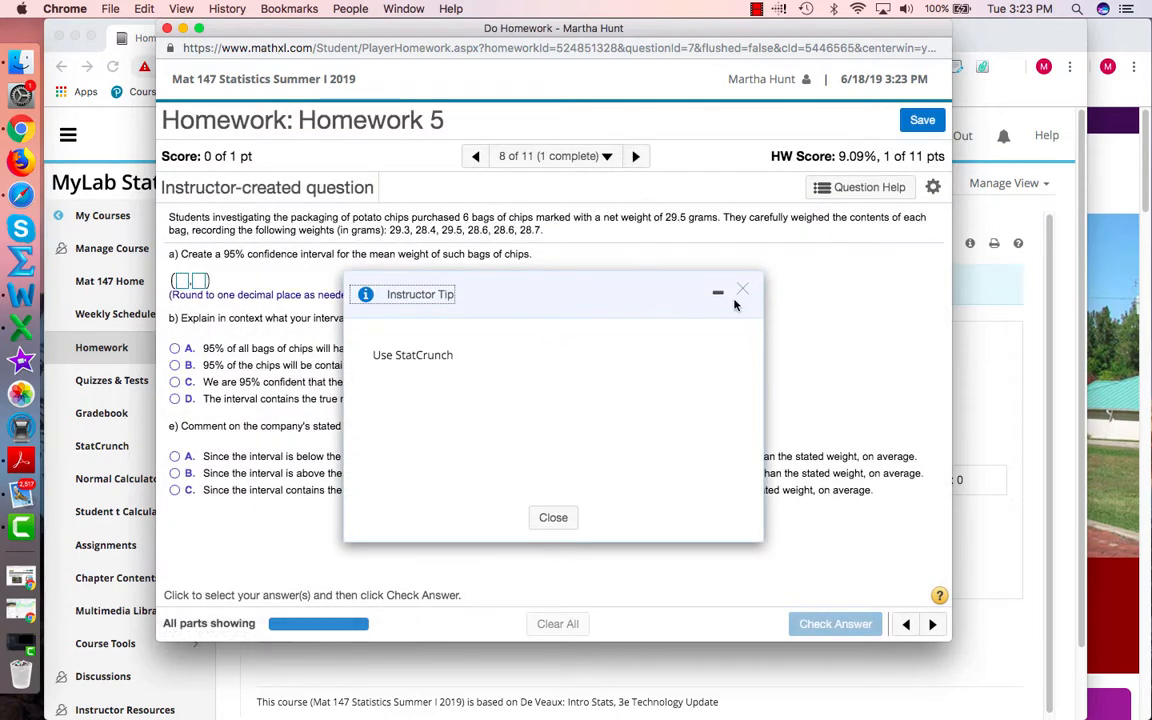
click(746, 291)
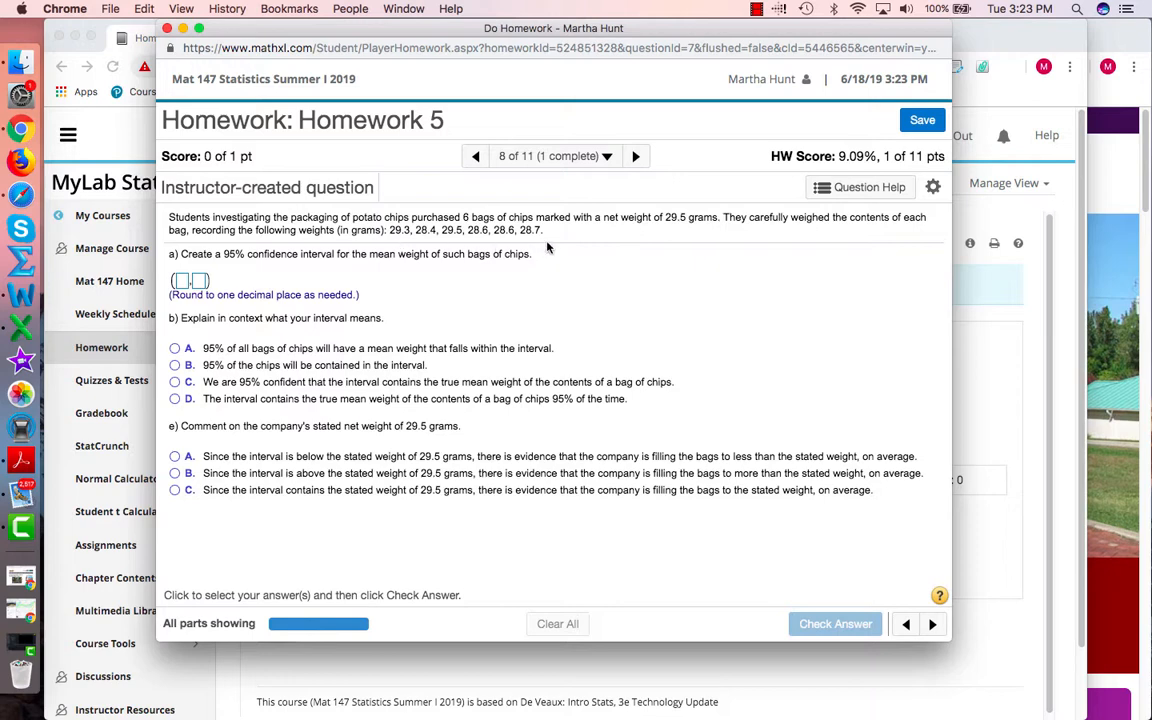
- Minimize the question window, switch back to StatCrunch, and close the 90% confidence interval results
click(167, 28)
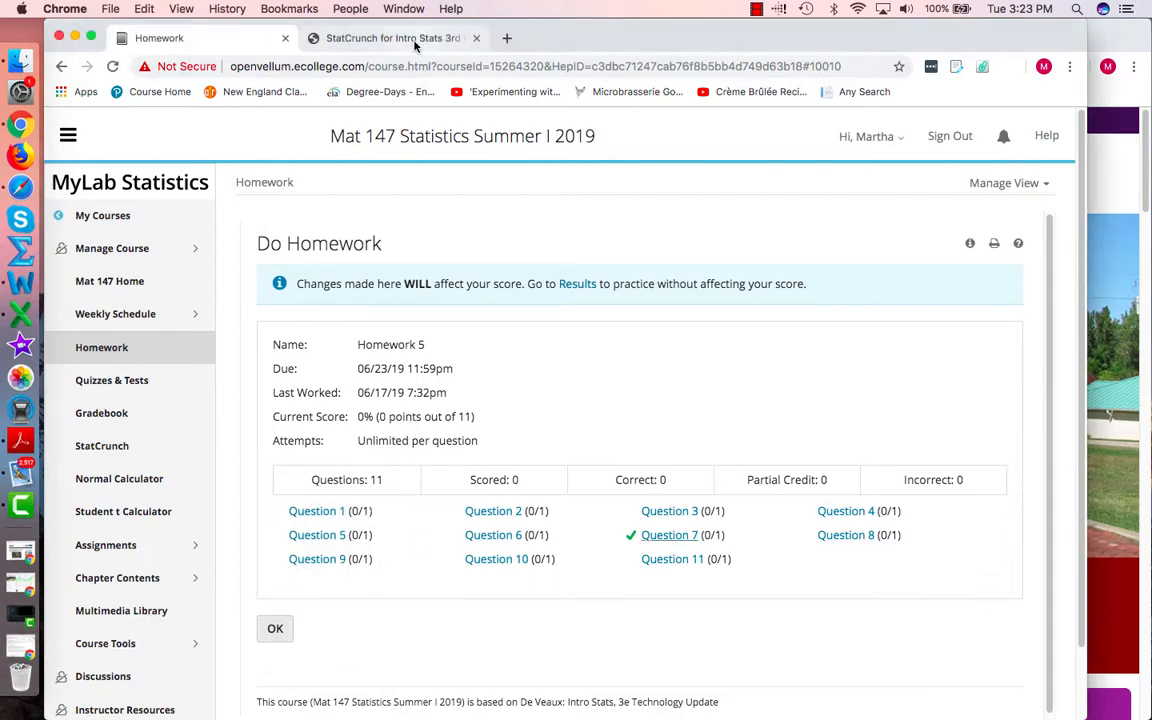
click(415, 45)
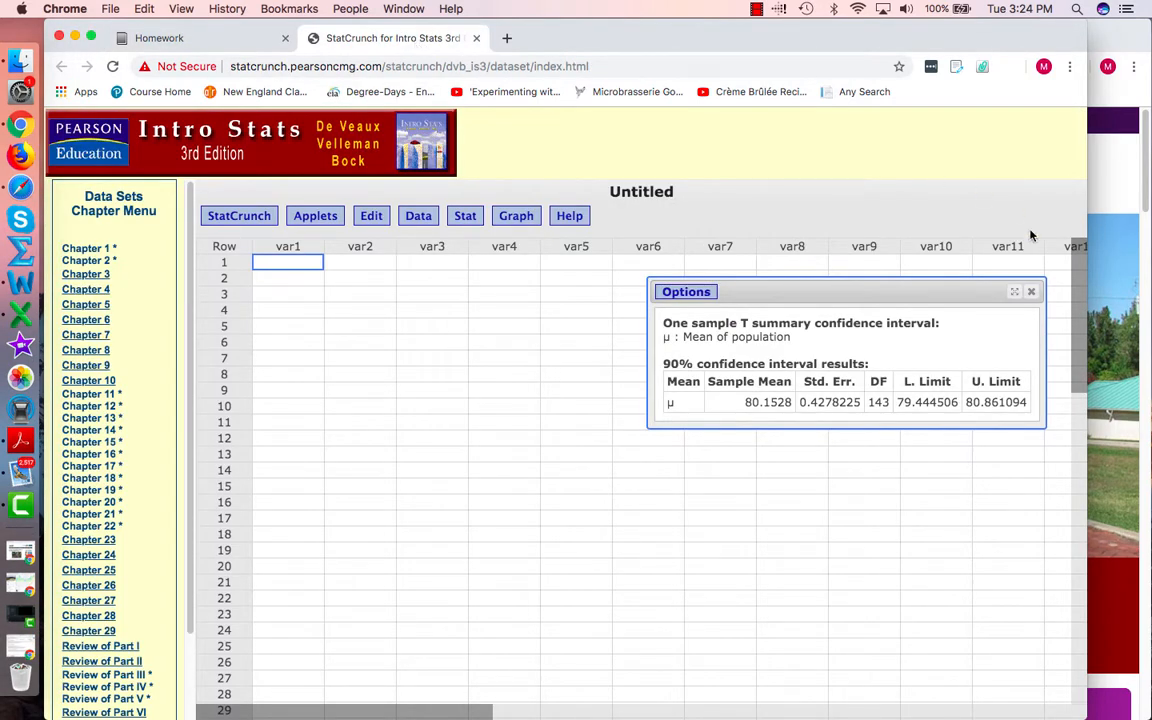
click(1033, 293)
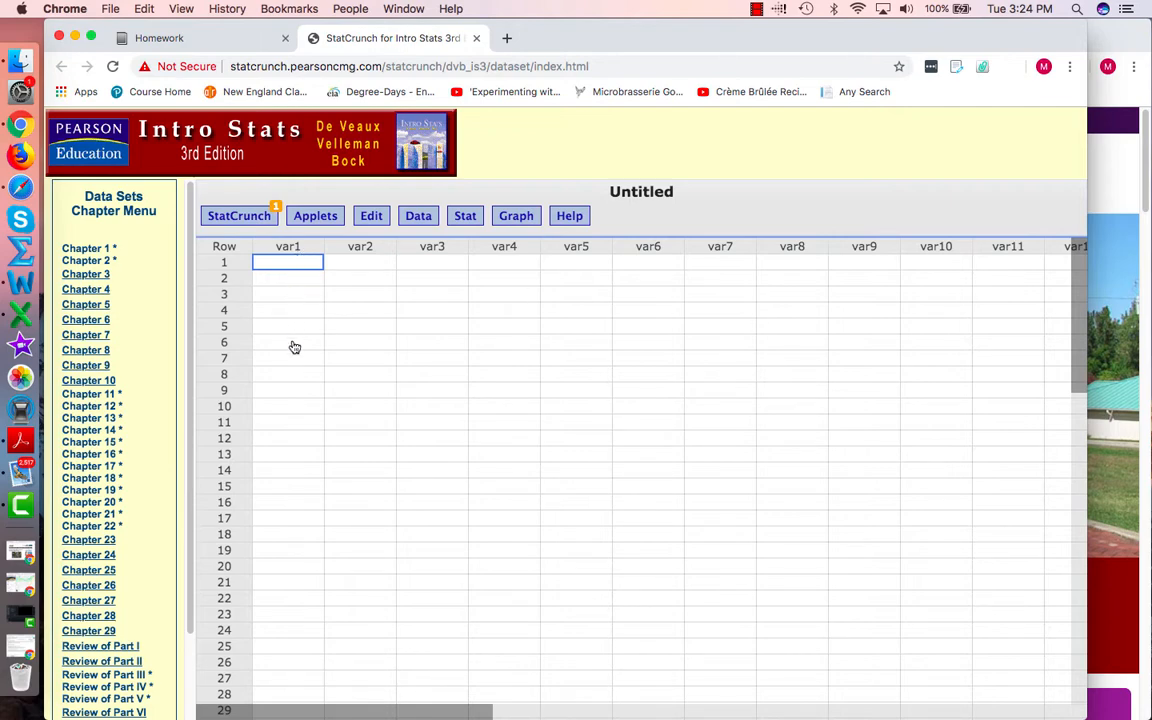
- Open the one-sample T procedure for use with data
click(465, 217)
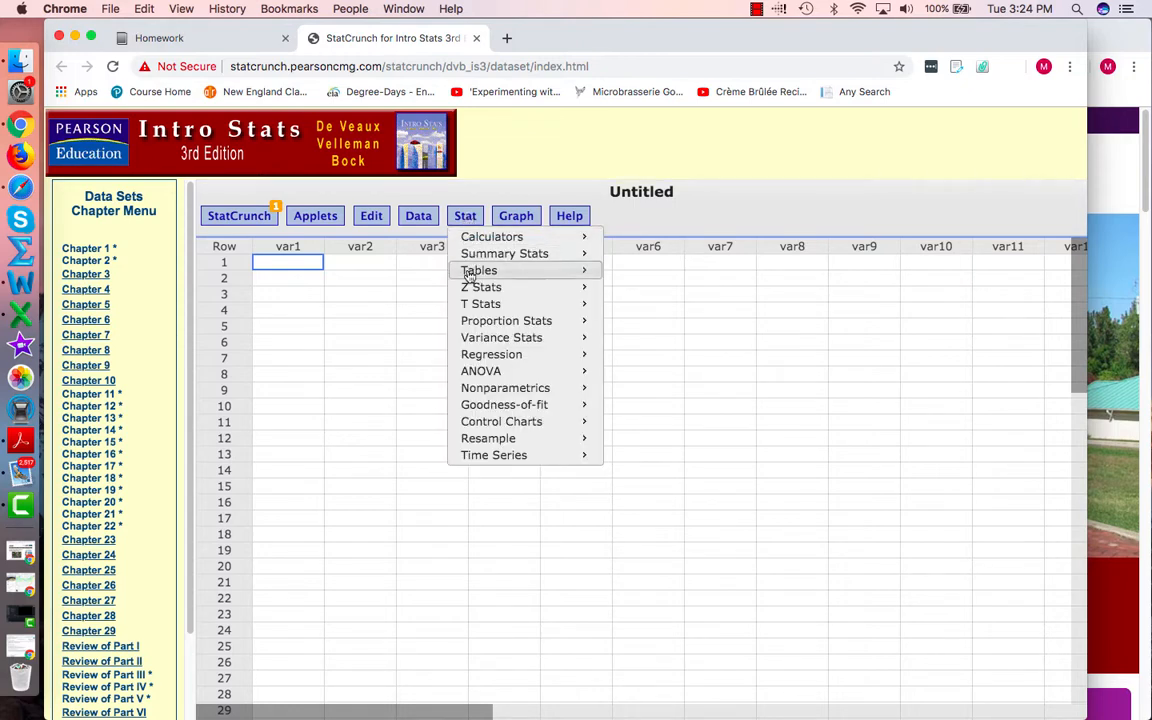
mouse_move(470, 304)
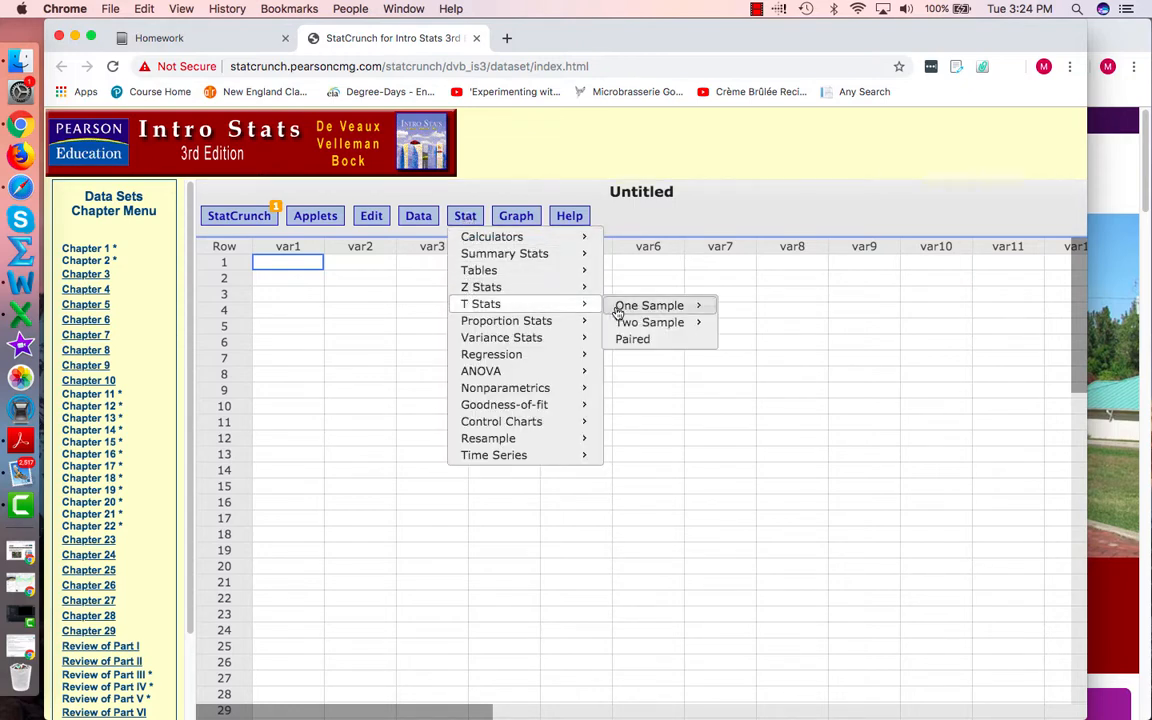
mouse_move(677, 306)
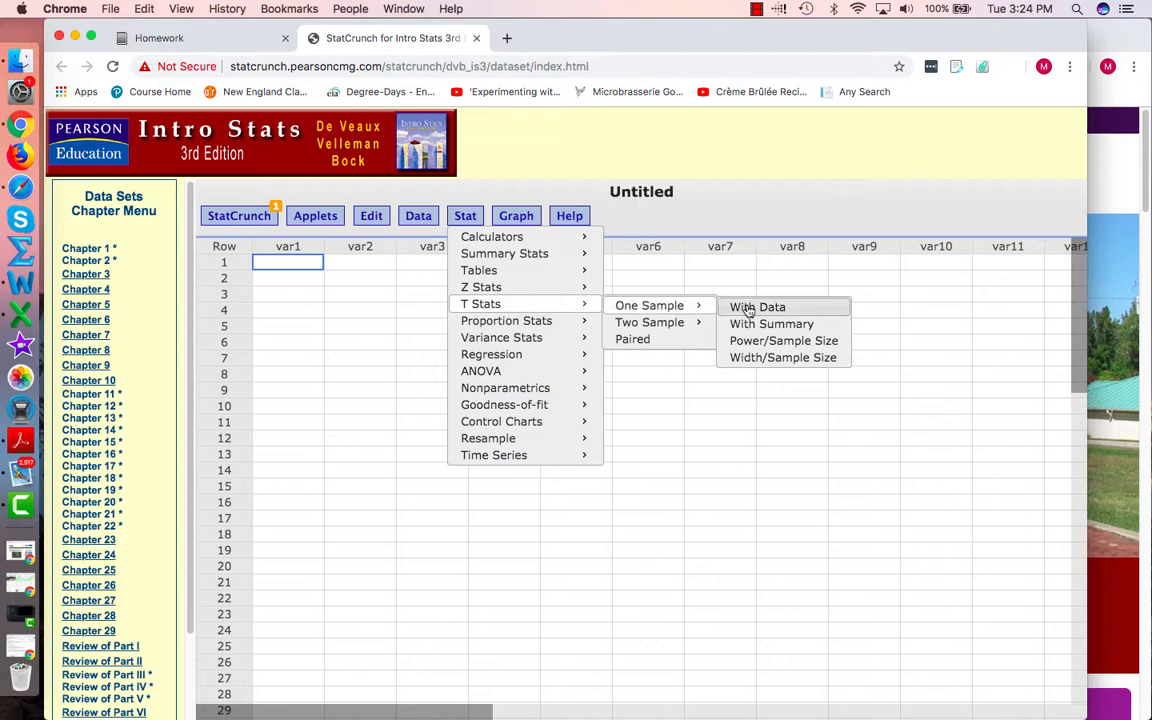